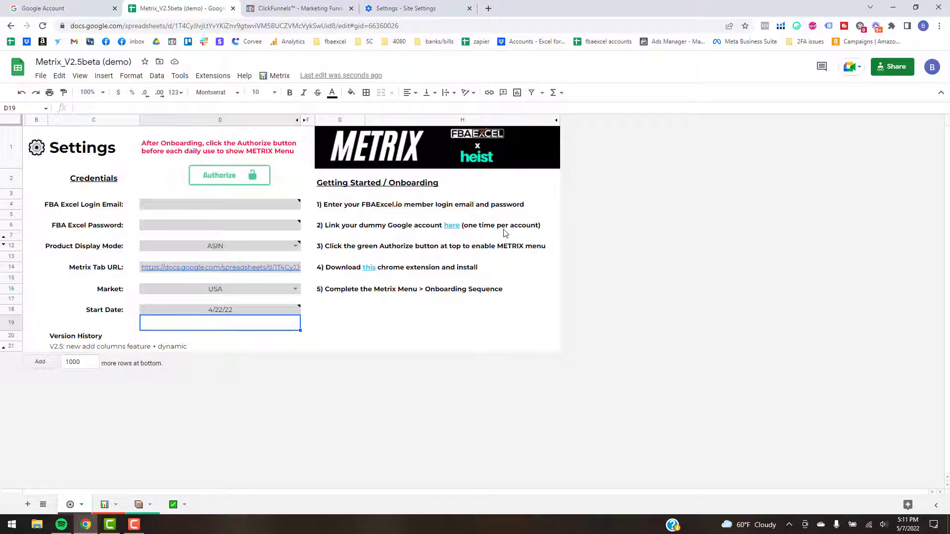
- Look over the Metrix add-on's Onboarding steps, then close the menu
mouse_move(518, 232)
mouse_move(227, 201)
click(273, 75)
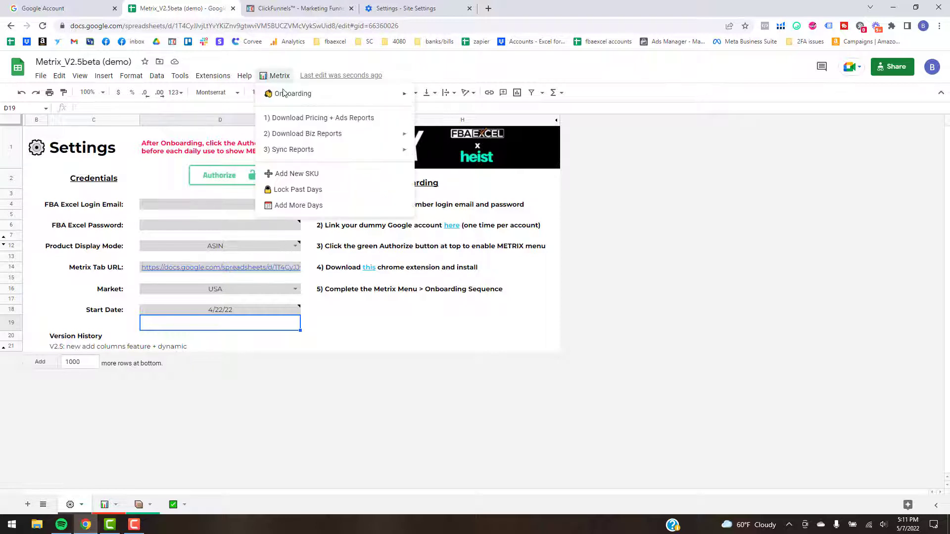
mouse_move(309, 97)
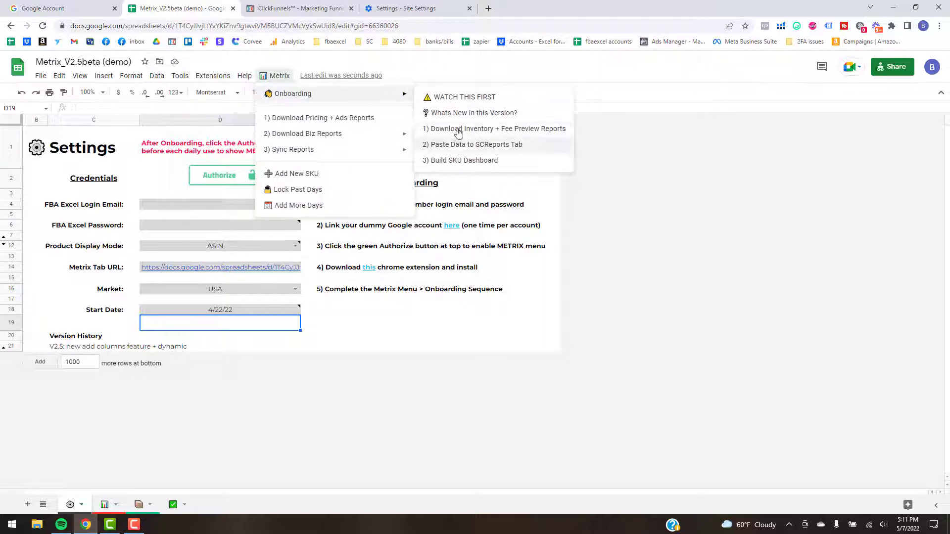
click(367, 321)
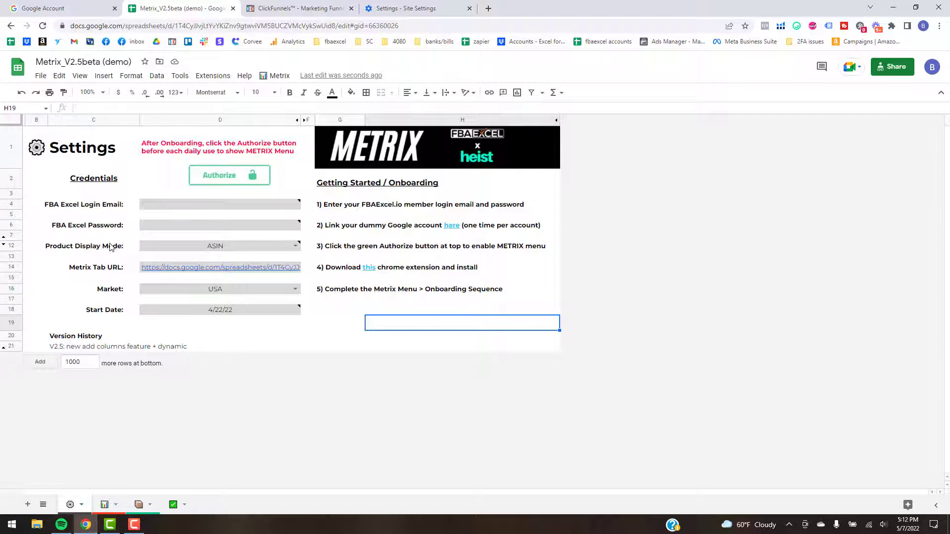
- Check the product display mode choices and dismiss the Start Date note
click(295, 247)
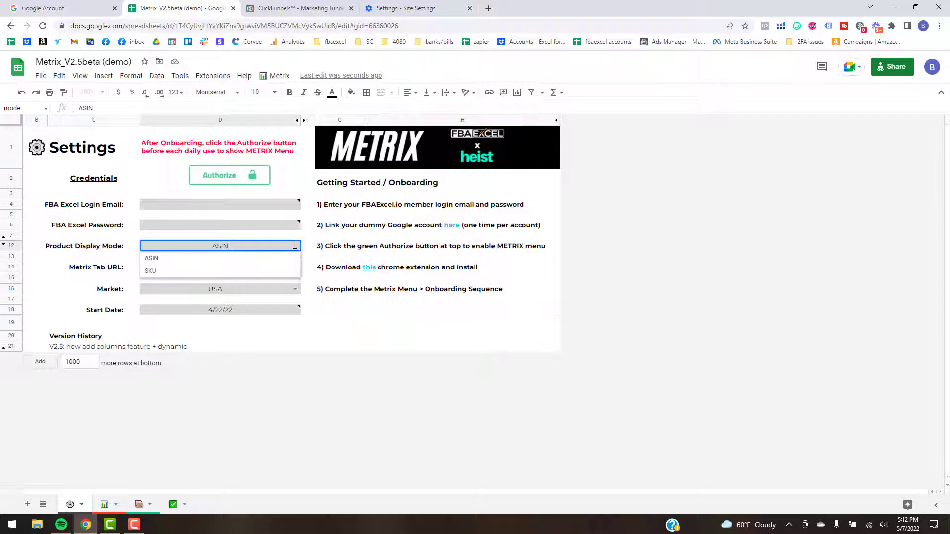
click(502, 325)
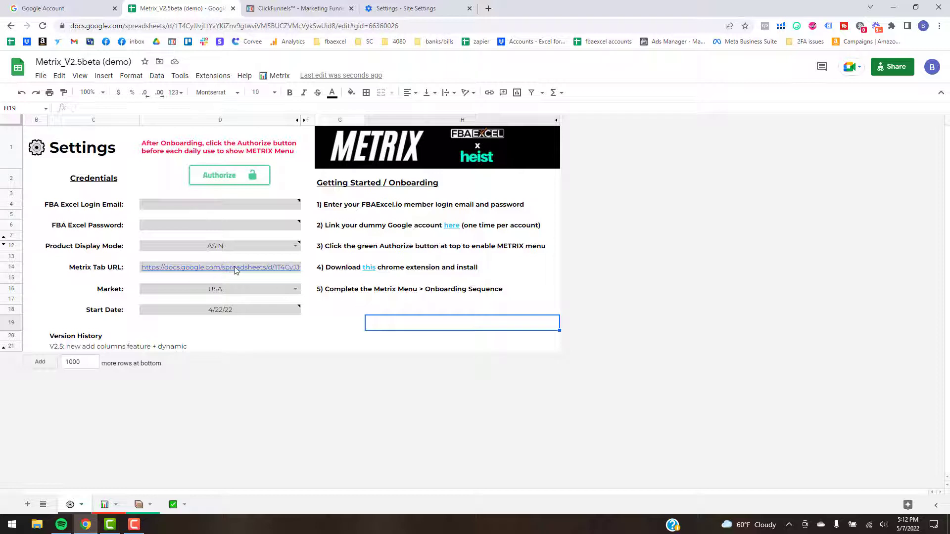
mouse_move(166, 302)
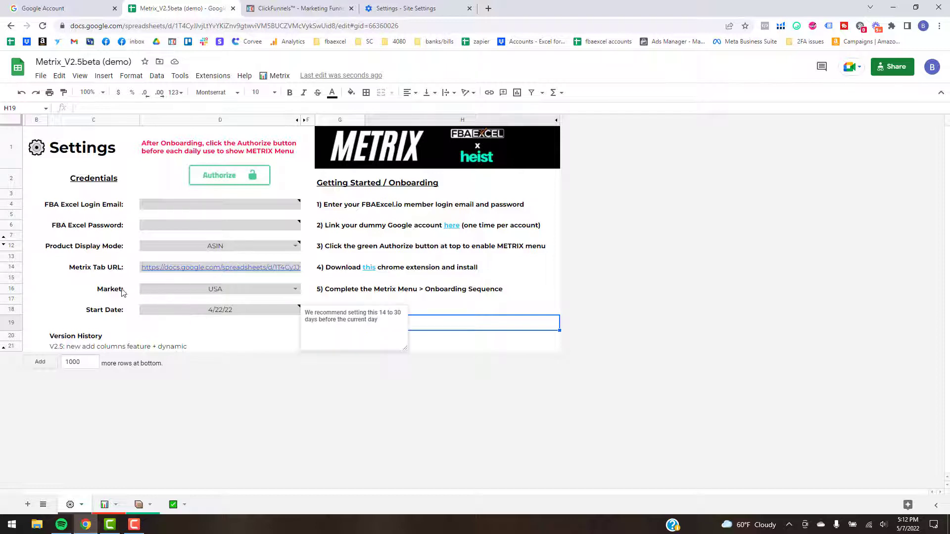
click(75, 299)
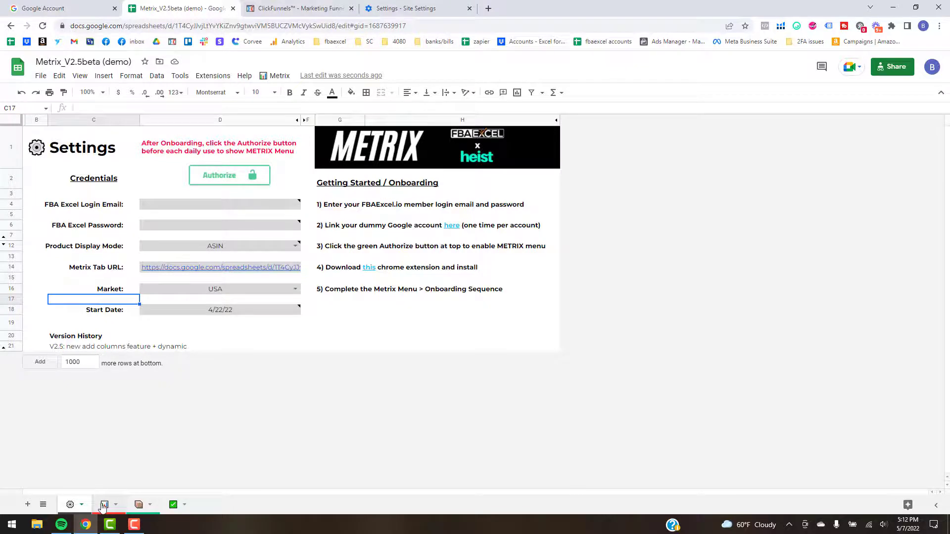
- Select the spreadsheet URL on Metrix Dashboard, then select the USA Market setting on Settings
click(103, 505)
click(423, 25)
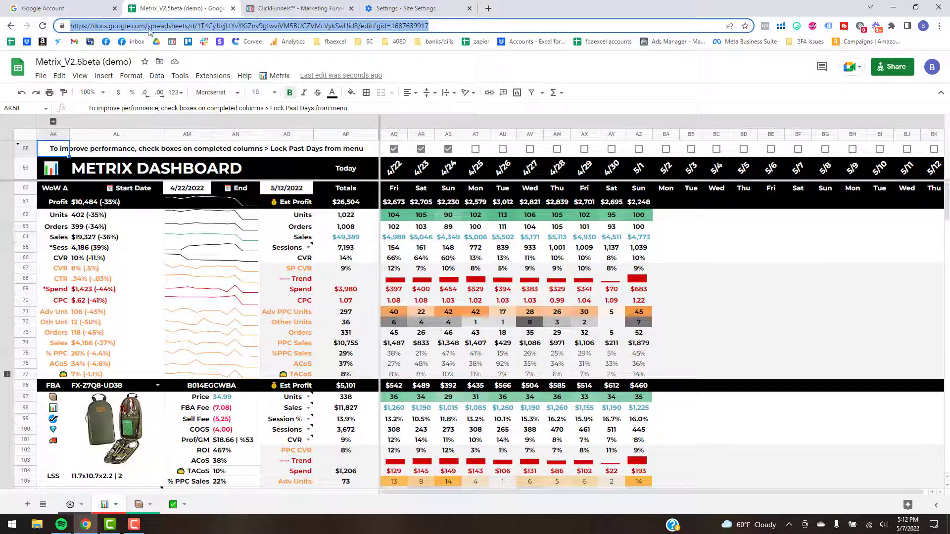
click(71, 505)
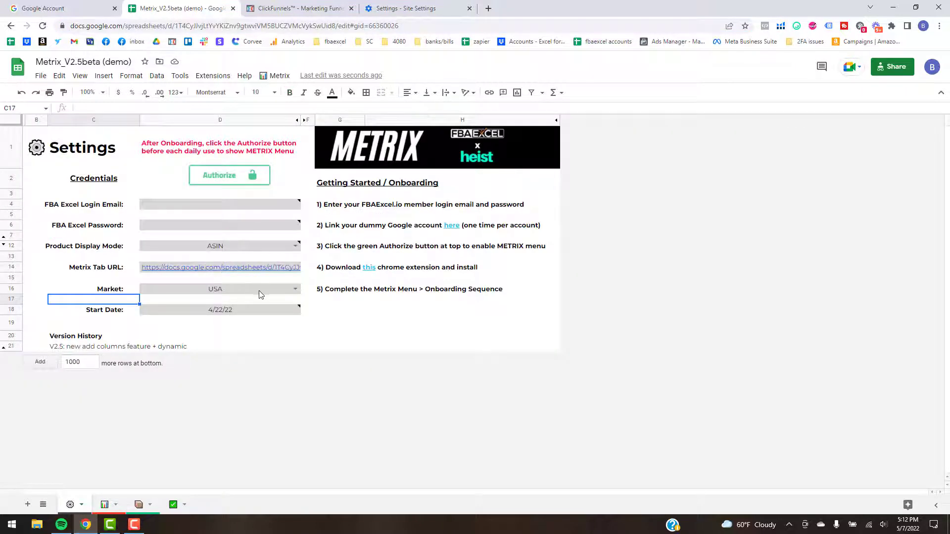
click(266, 291)
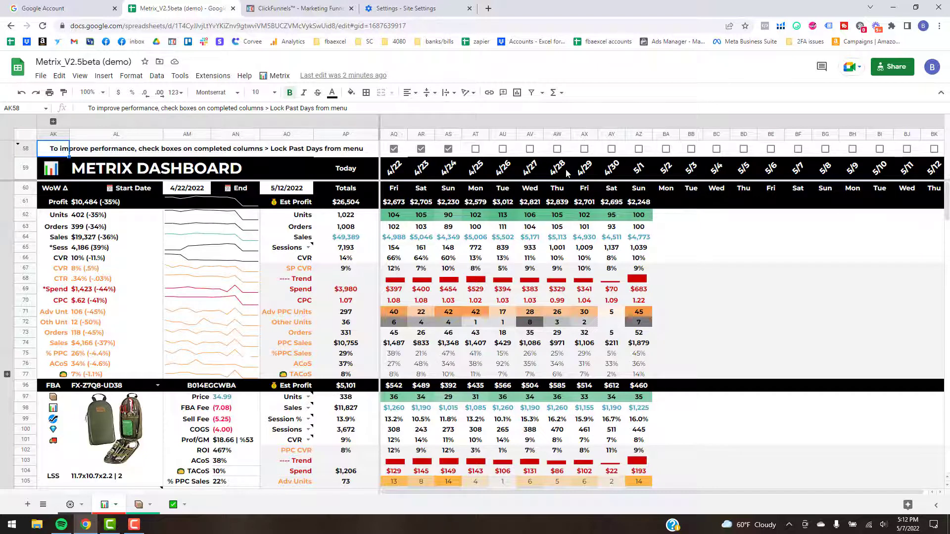
- Reopen Metrix > Onboarding, then go to Chrome's Settings page
click(271, 75)
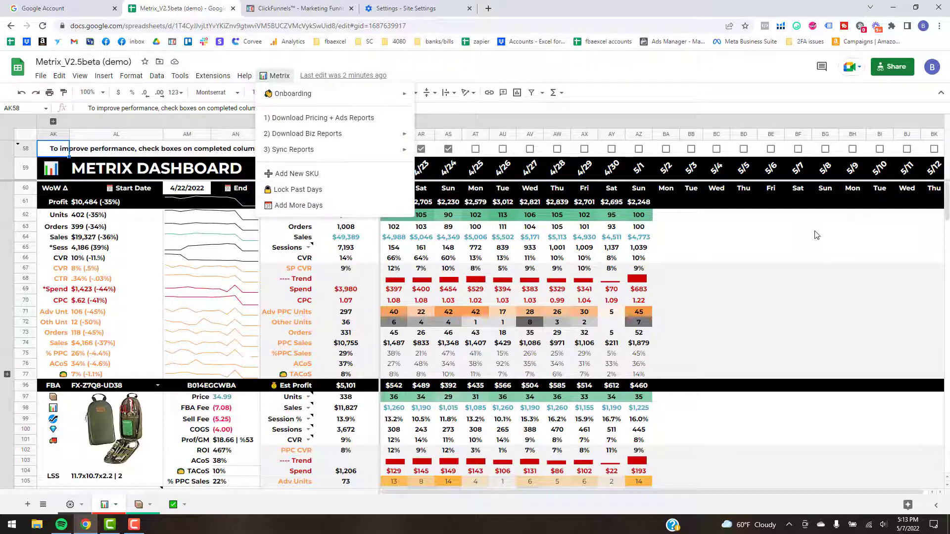
click(797, 226)
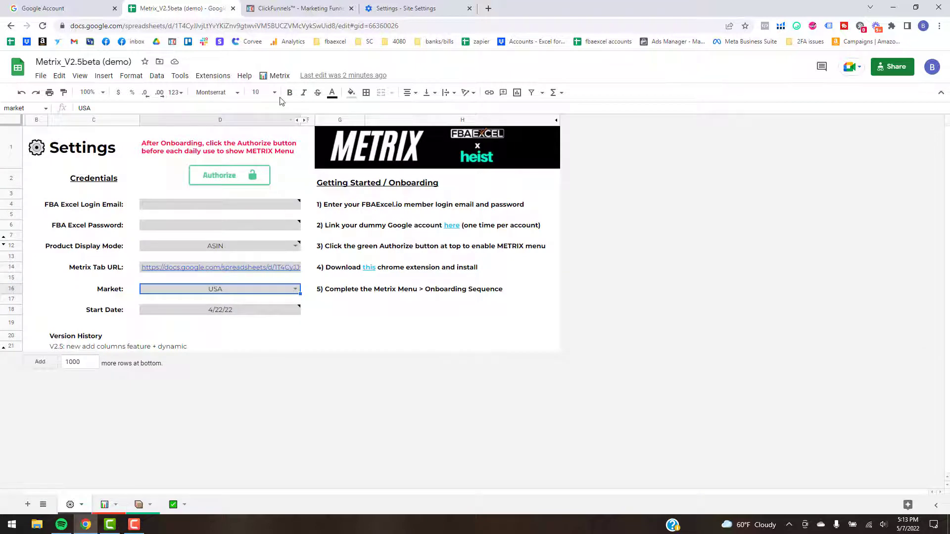
click(278, 76)
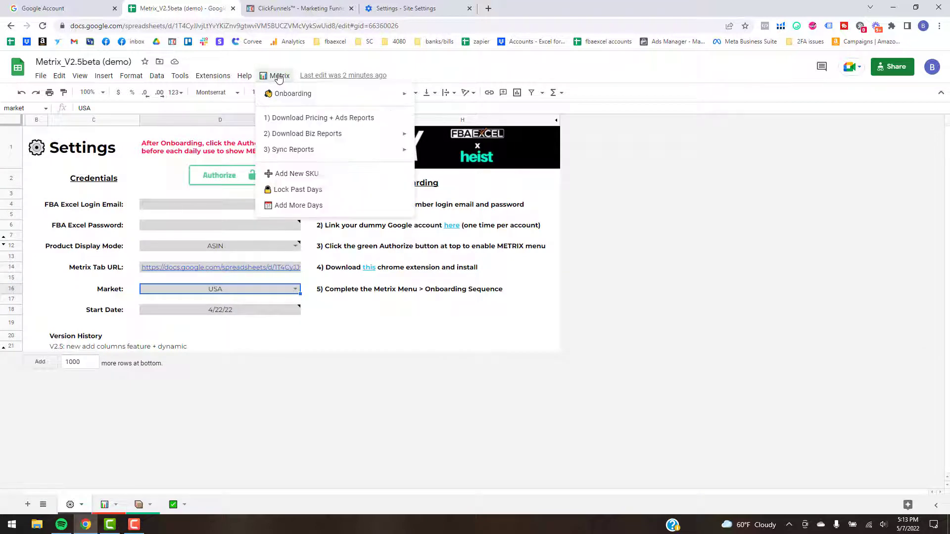
mouse_move(401, 95)
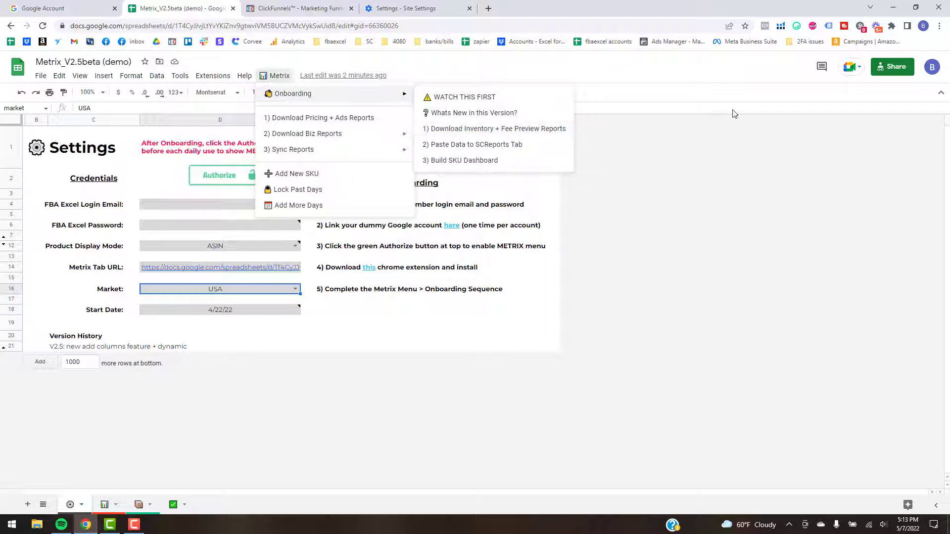
click(939, 26)
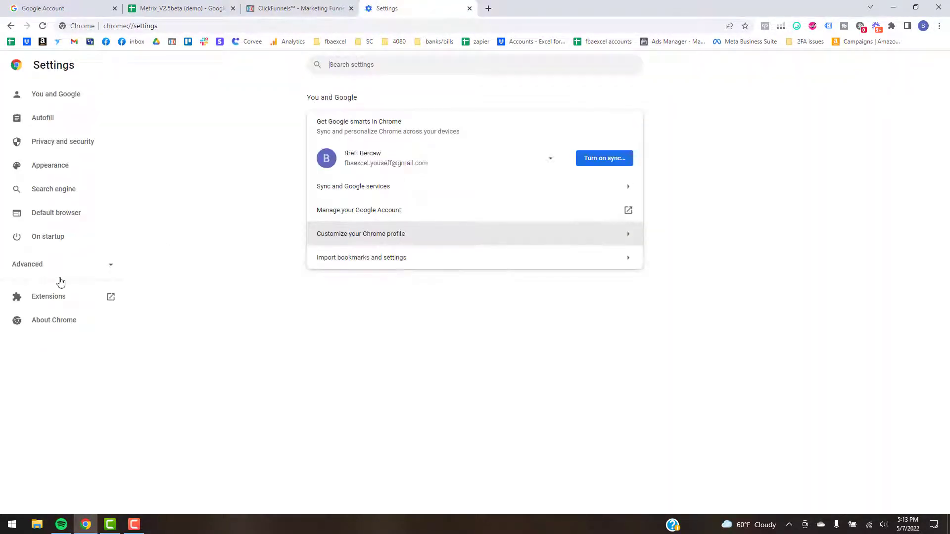
- Check Downloads, then confirm docs.google.com is allowed under Site Settings > Pop-ups and redirects
click(59, 269)
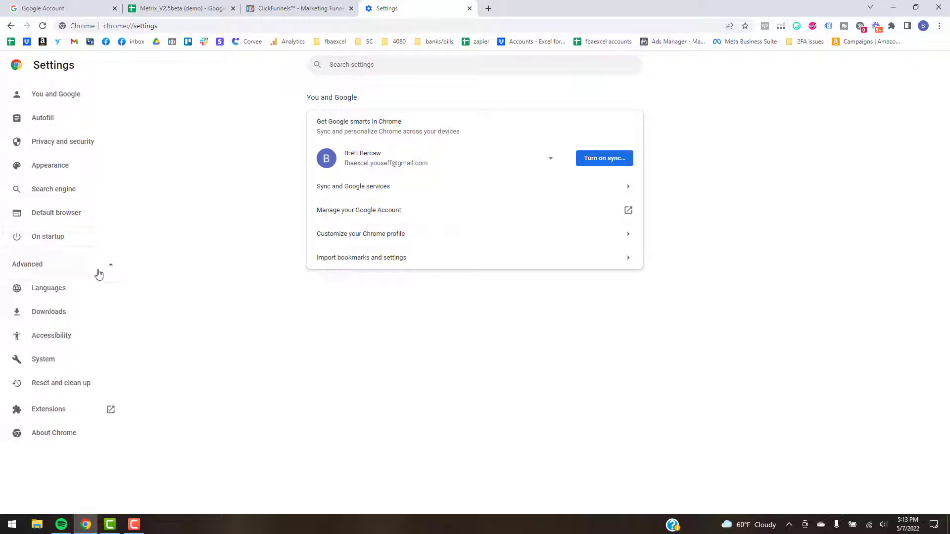
click(57, 314)
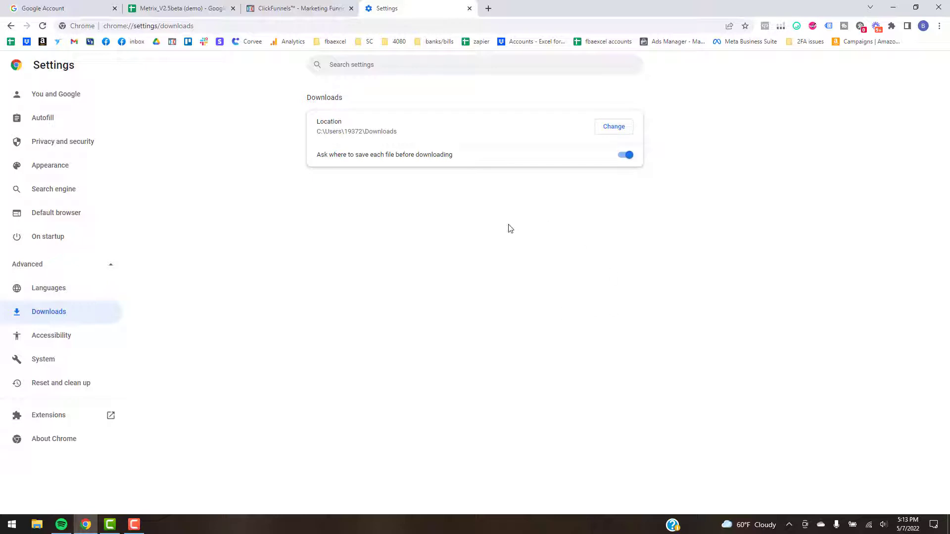
click(64, 148)
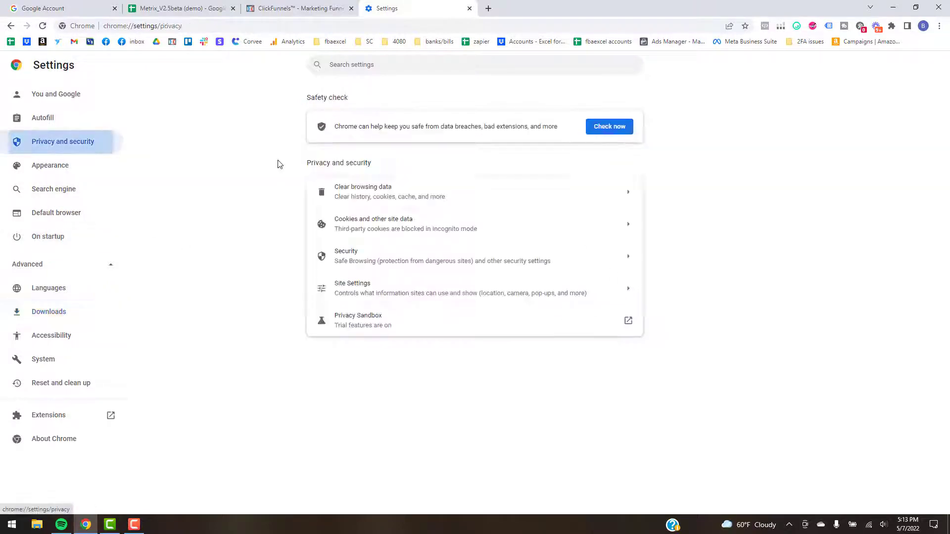
click(369, 286)
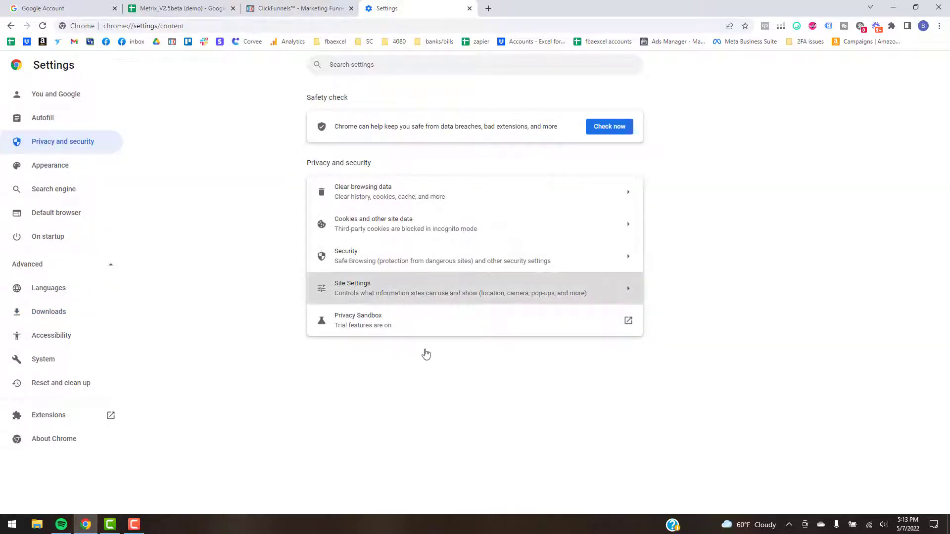
scroll(403, 384, down, 3)
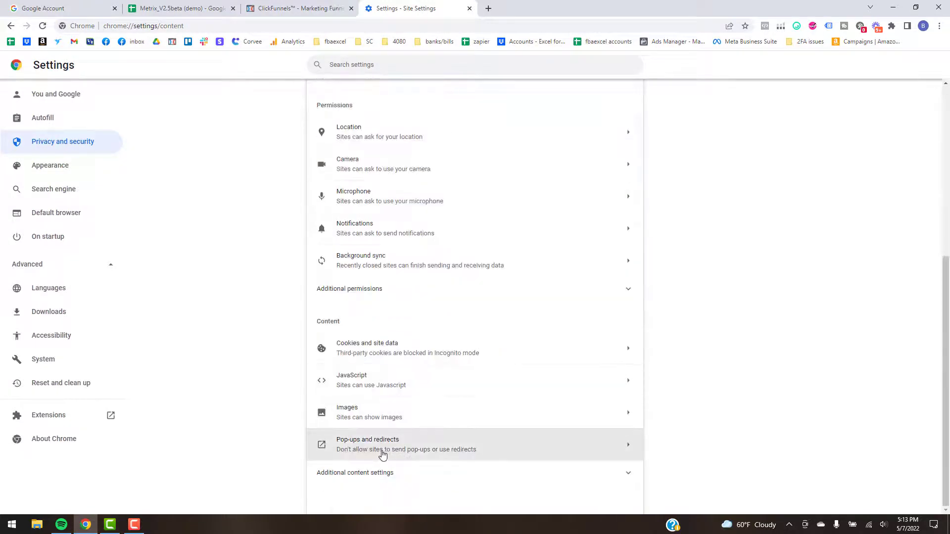
click(382, 448)
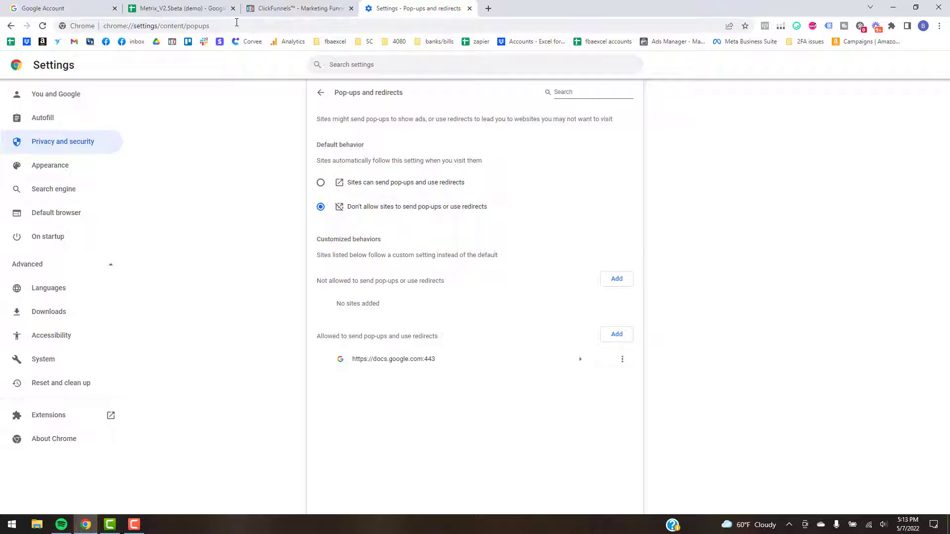
click(200, 9)
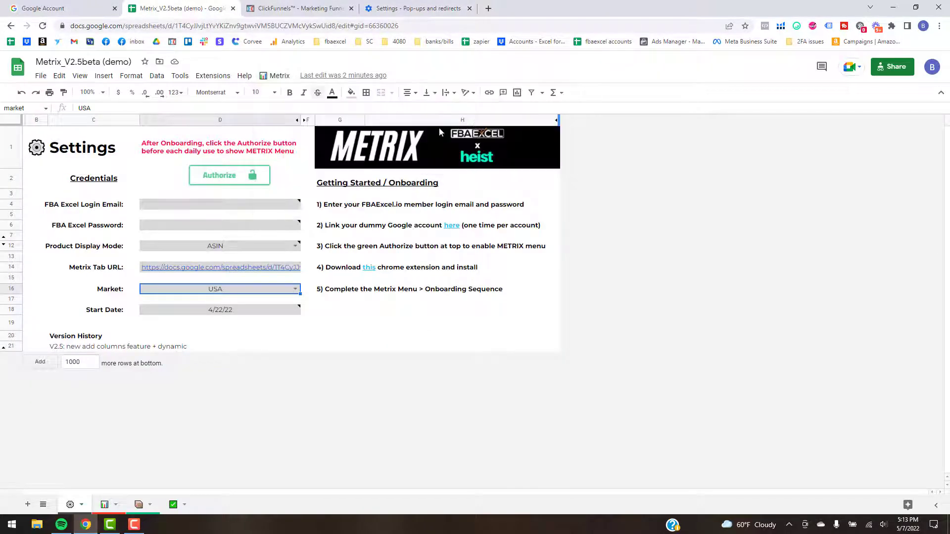
- Recheck Chrome's pop-up settings, then reopen the Metrix > Onboarding menu in the spreadsheet
click(273, 75)
mouse_move(328, 98)
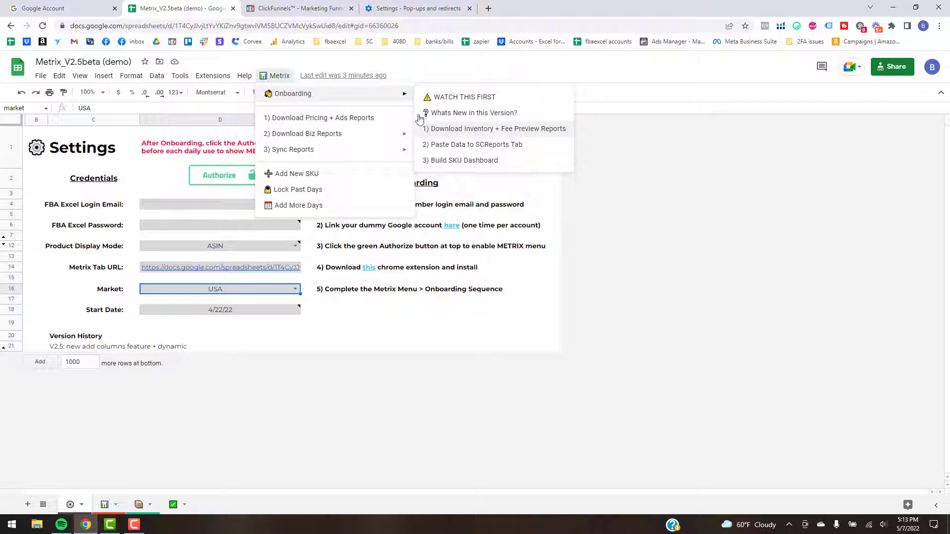
mouse_move(369, 133)
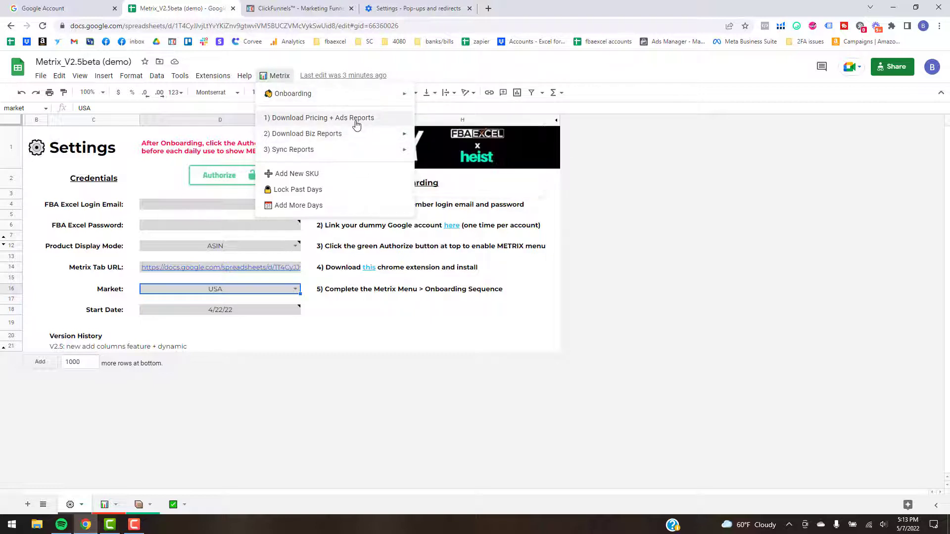
click(404, 9)
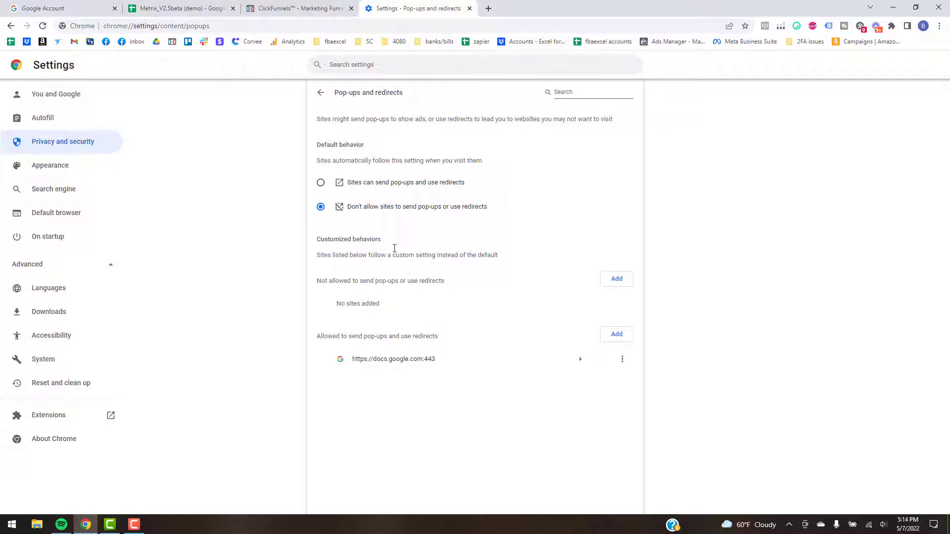
click(192, 7)
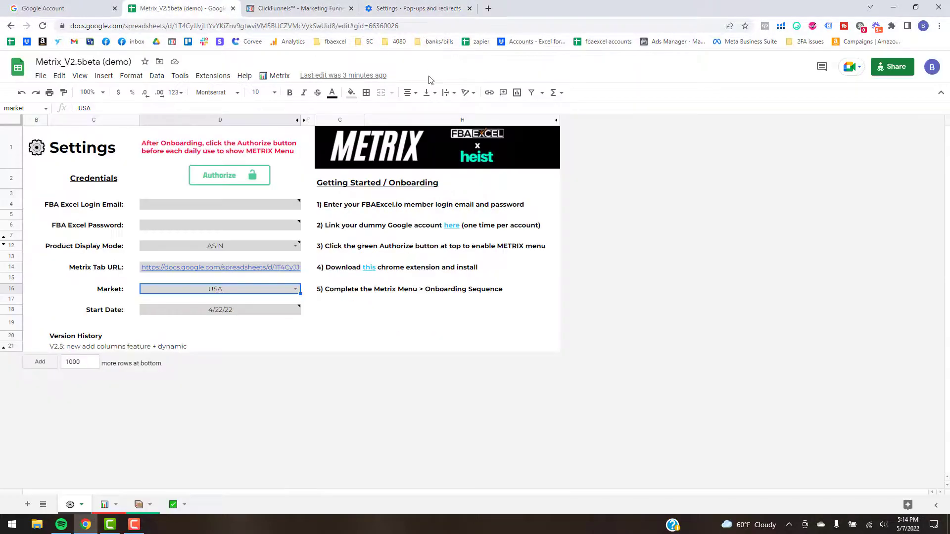
click(279, 76)
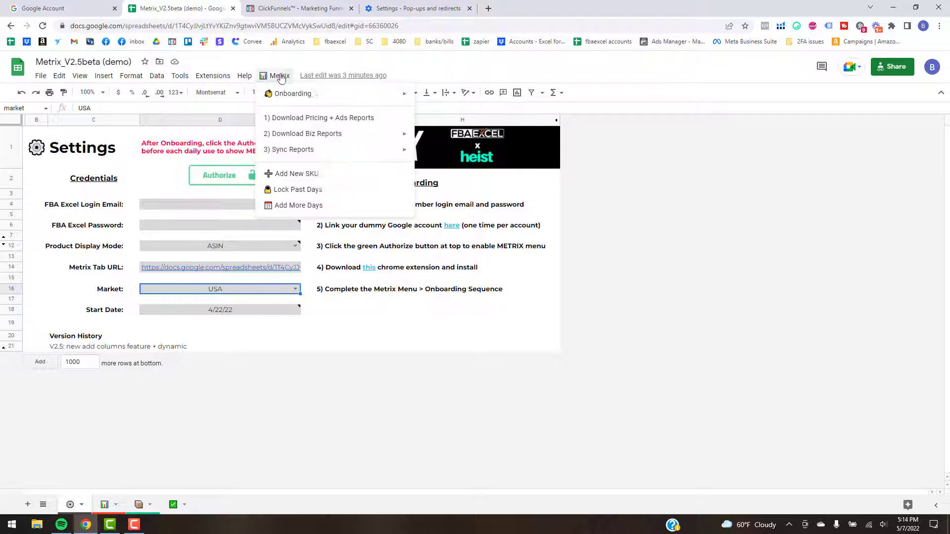
mouse_move(330, 98)
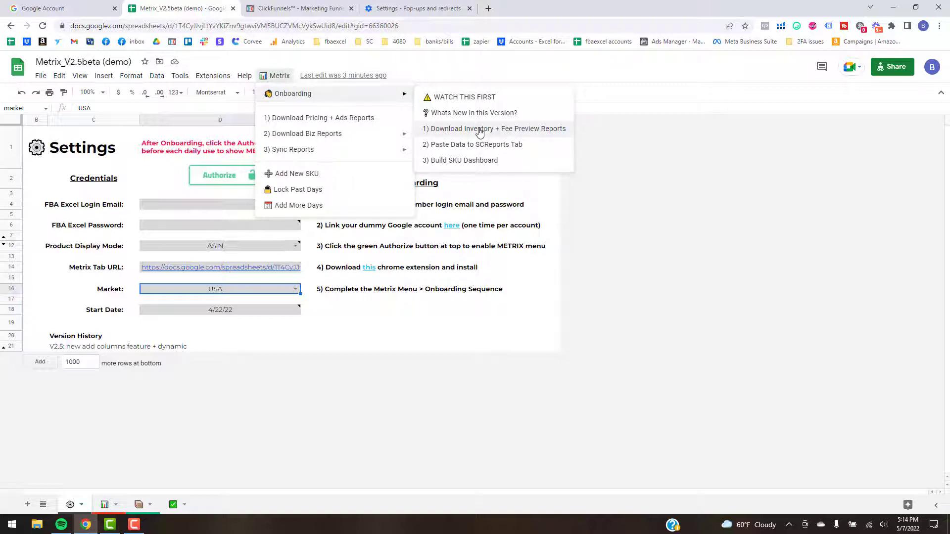
- Run Onboarding step 1 to open Seller Central's Inventory and Fee Preview report pages
click(564, 132)
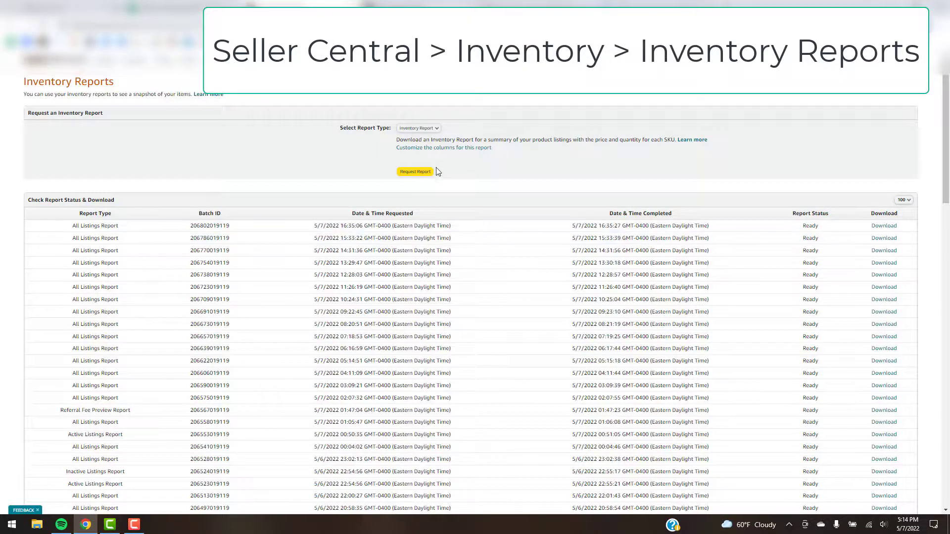
click(437, 129)
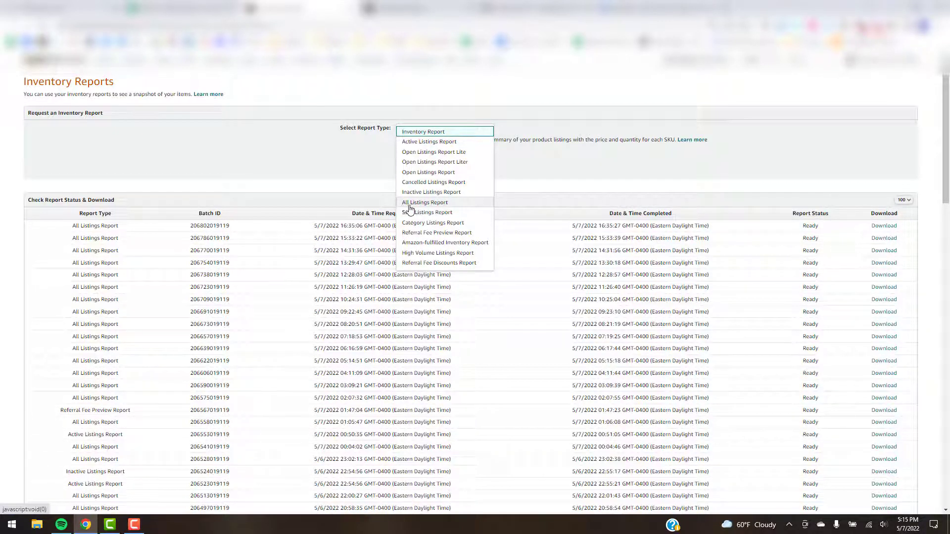
click(426, 8)
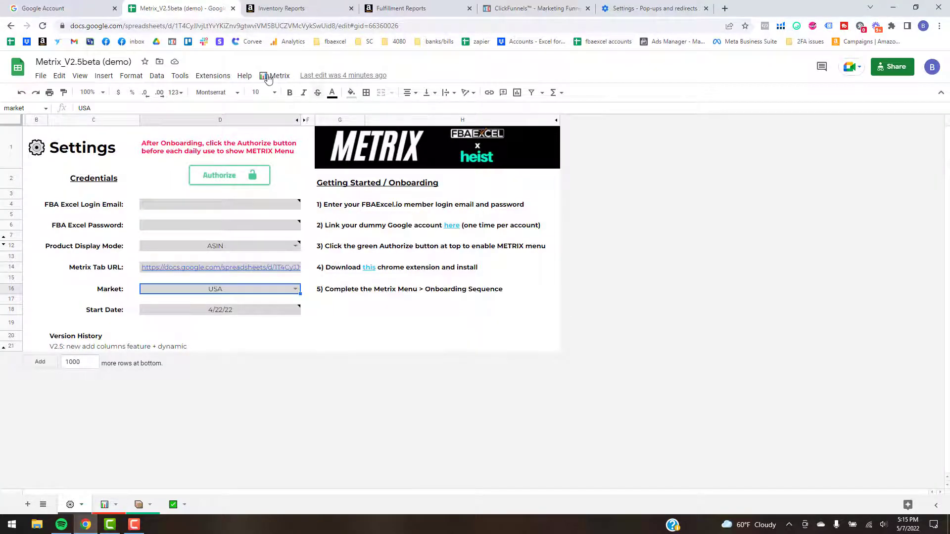
click(272, 76)
- Run '2) Paste Data to SCReports Tab' and confirm Yes to build the SC Reports sheet
mouse_move(312, 94)
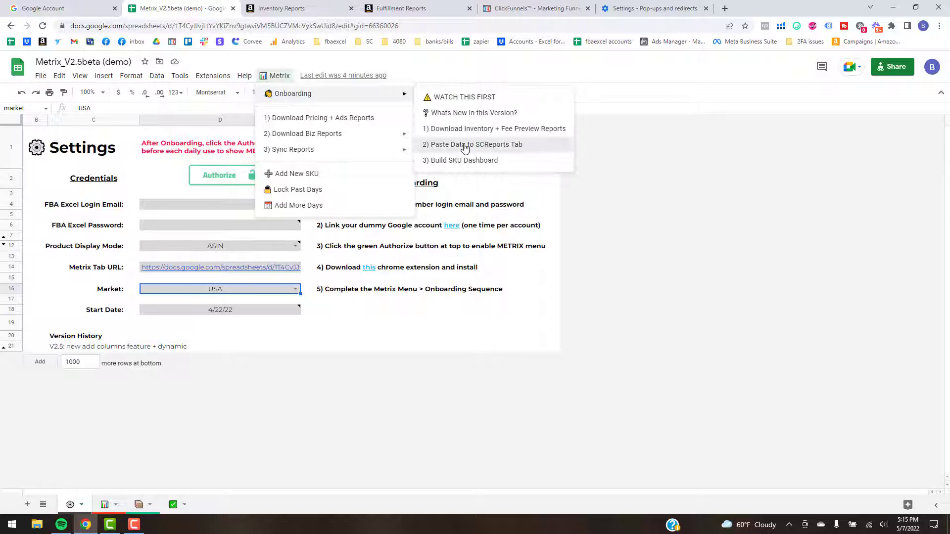
click(465, 145)
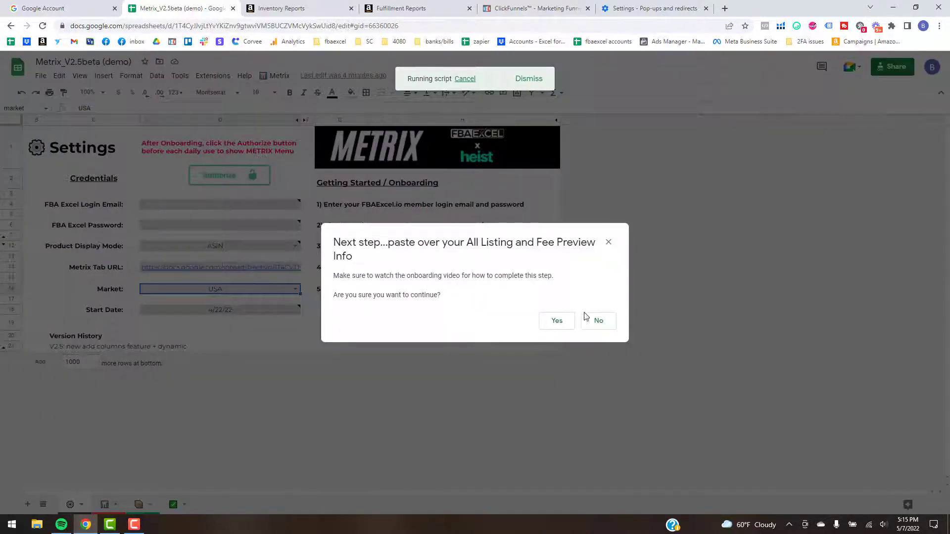
click(554, 323)
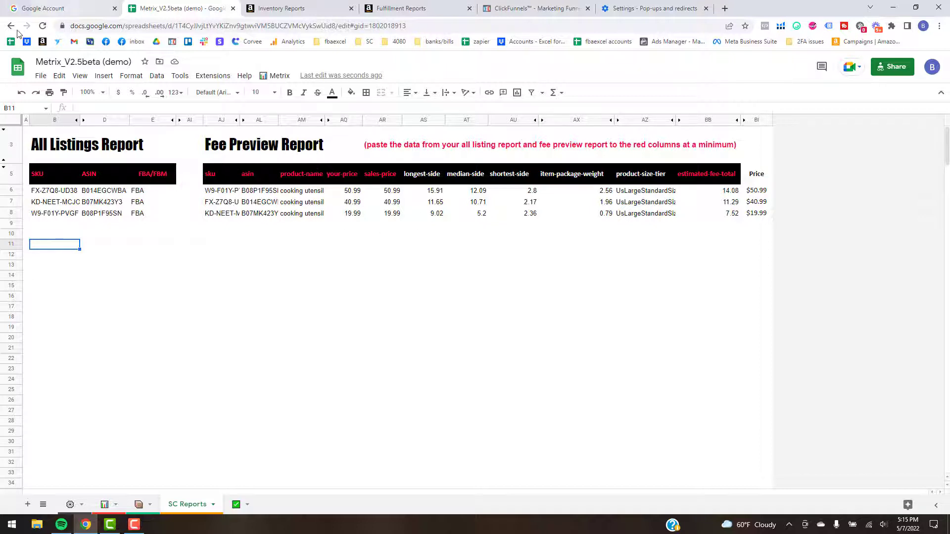
- Import all listing report_Sample.csv from METRIX DEMO FILES (checked) into a new sheet
click(38, 75)
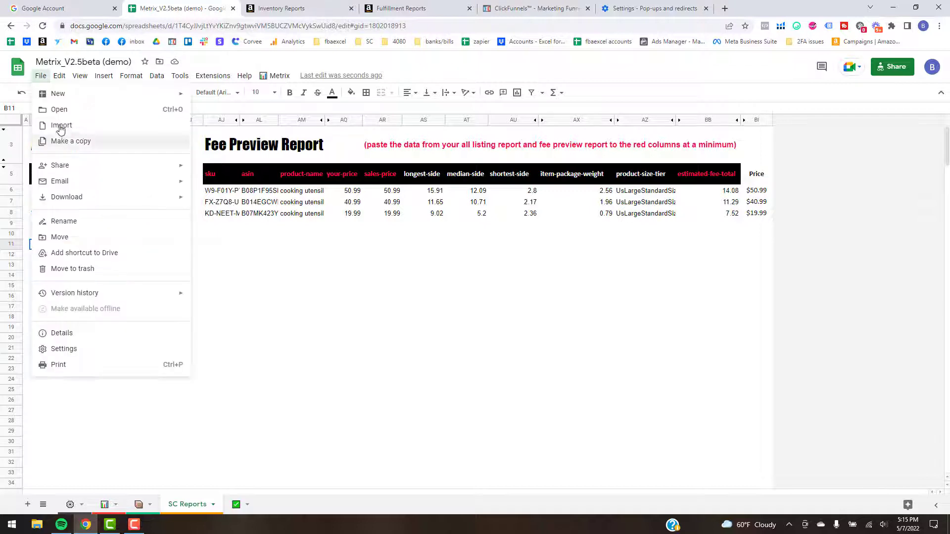
click(81, 127)
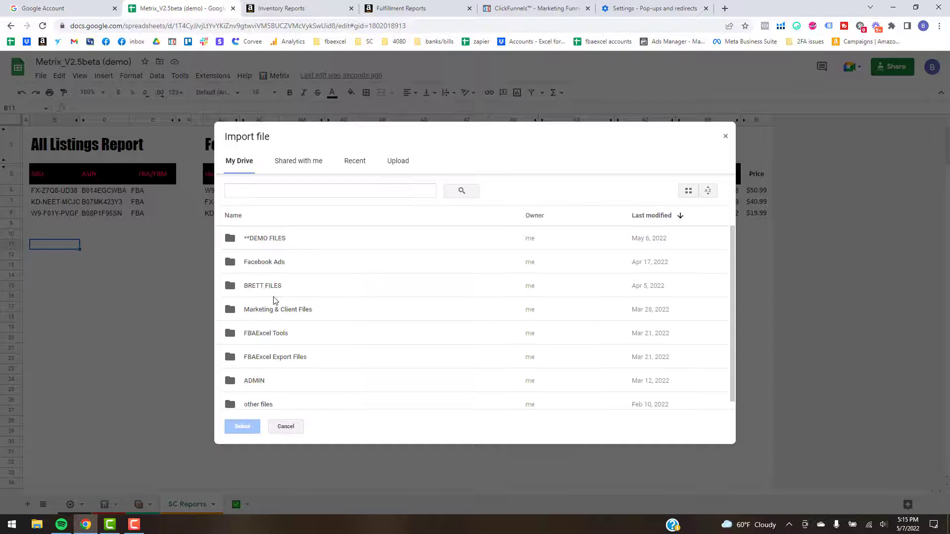
double_click(270, 247)
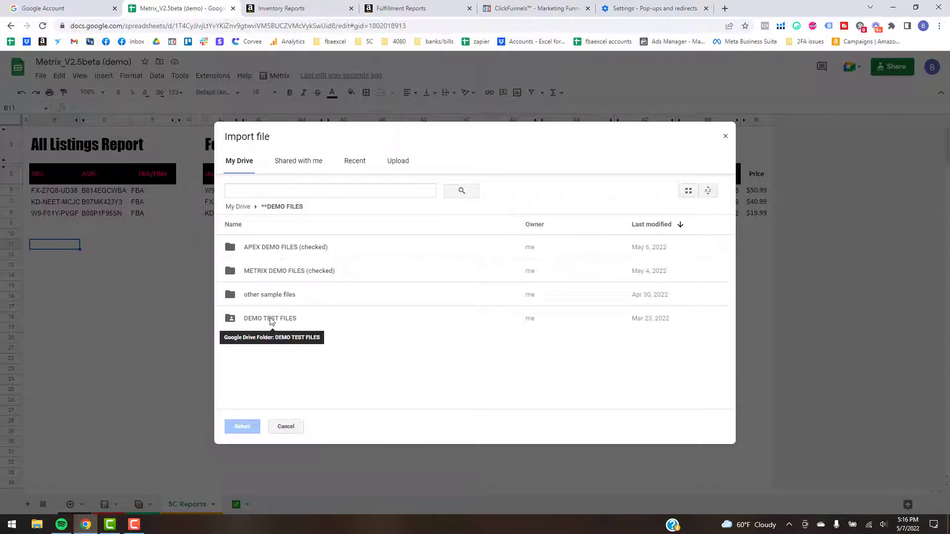
double_click(279, 275)
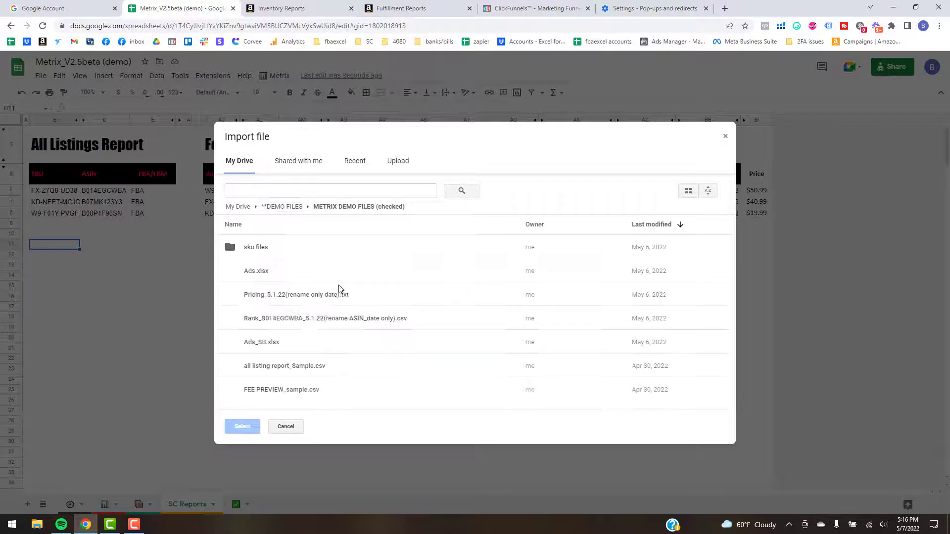
double_click(272, 366)
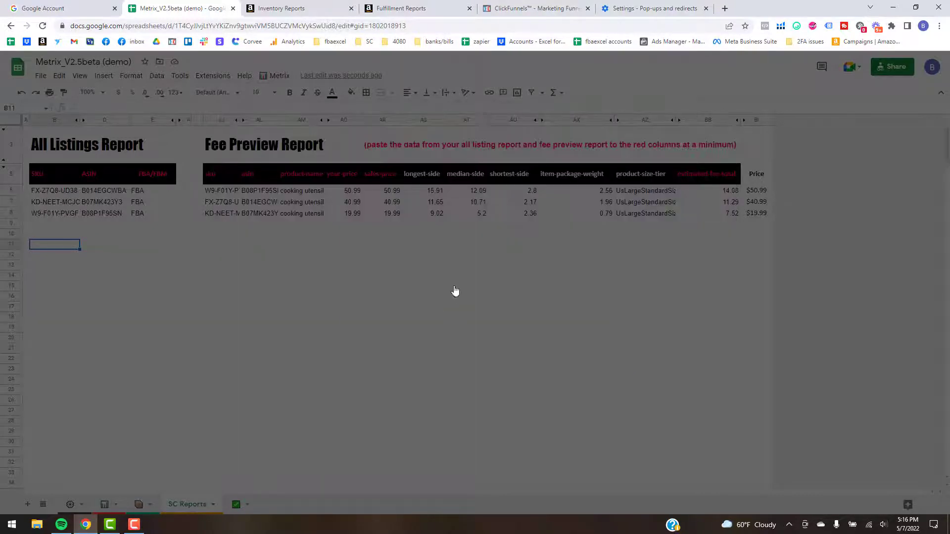
click(395, 288)
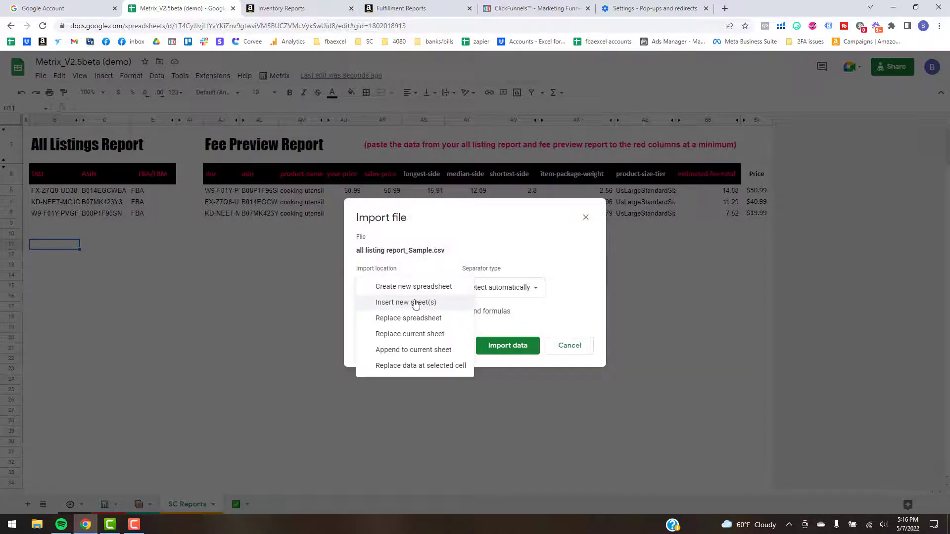
click(393, 302)
click(497, 345)
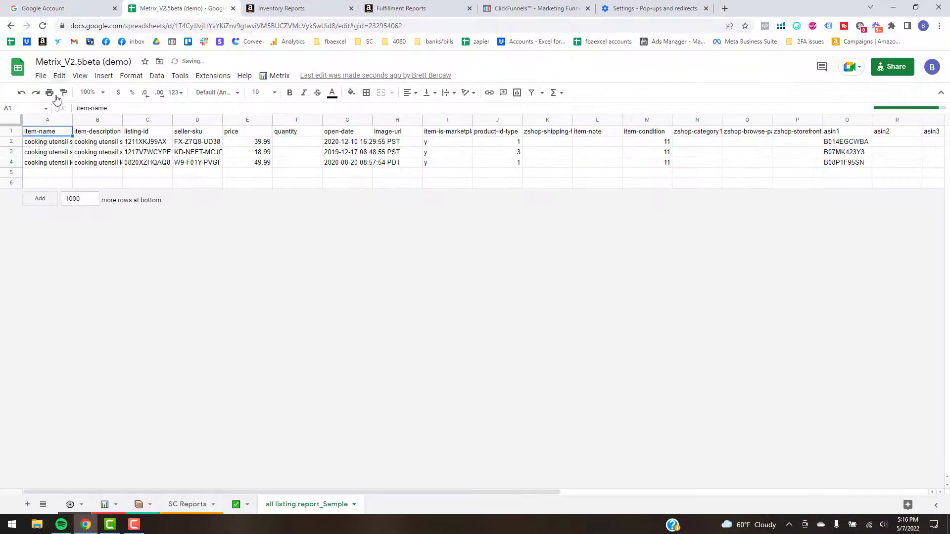
- Import FEE PREVIEW_sample.csv from METRIX DEMO FILES (checked) into a new sheet, FEE PREVIEW2
click(41, 75)
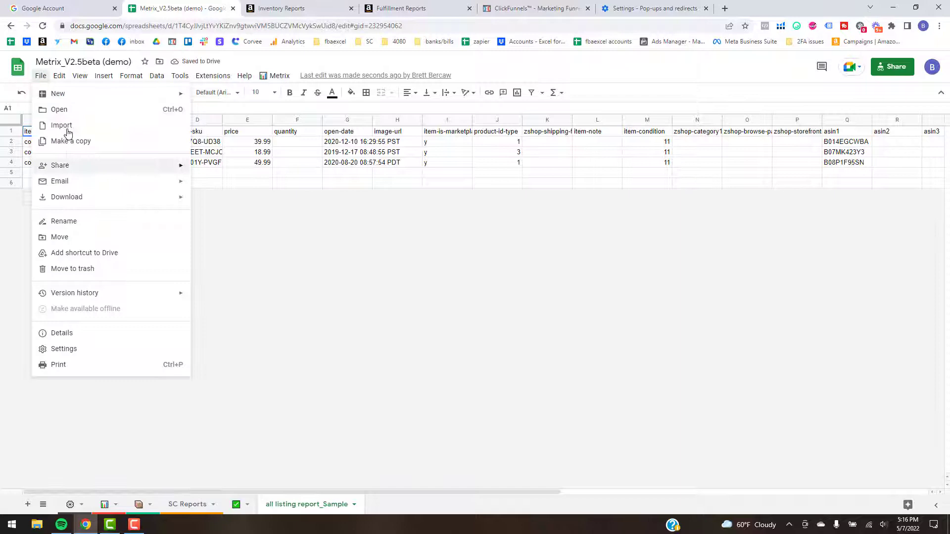
click(137, 127)
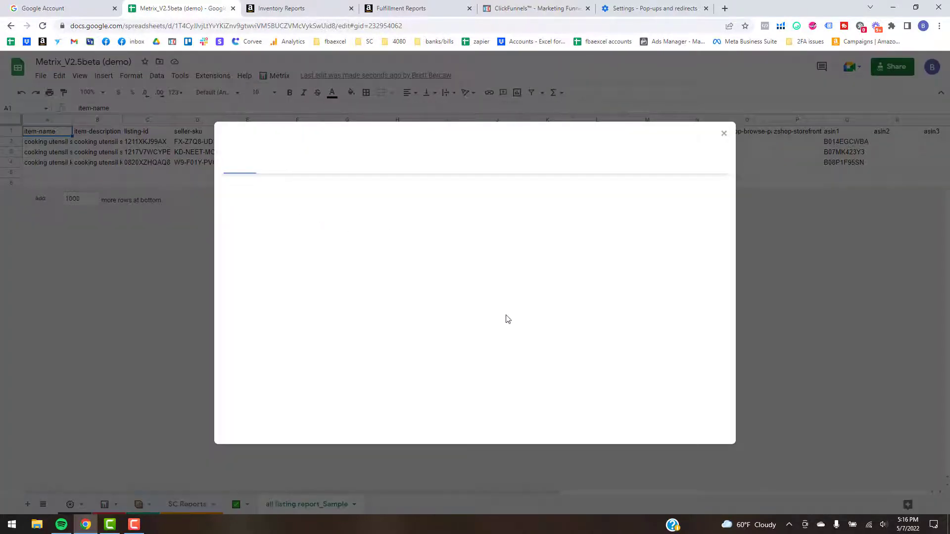
double_click(266, 240)
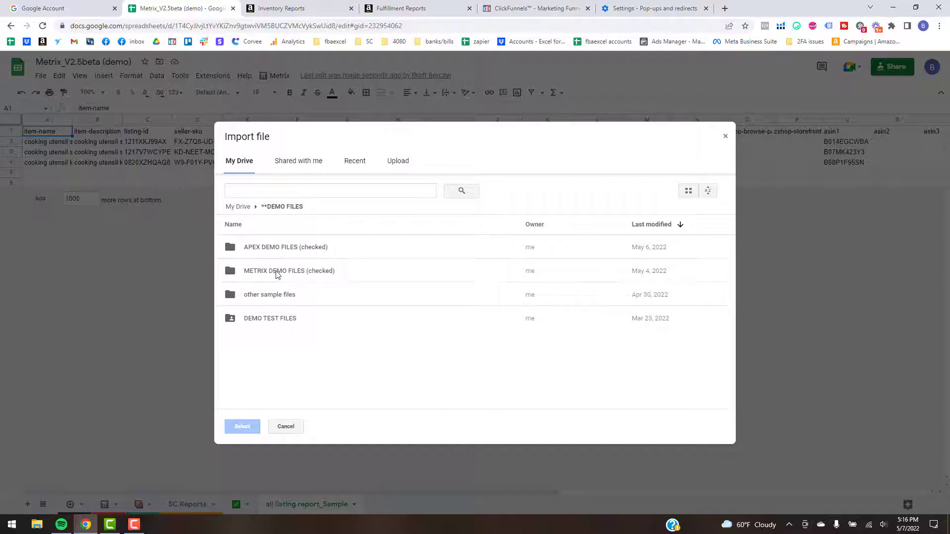
double_click(276, 271)
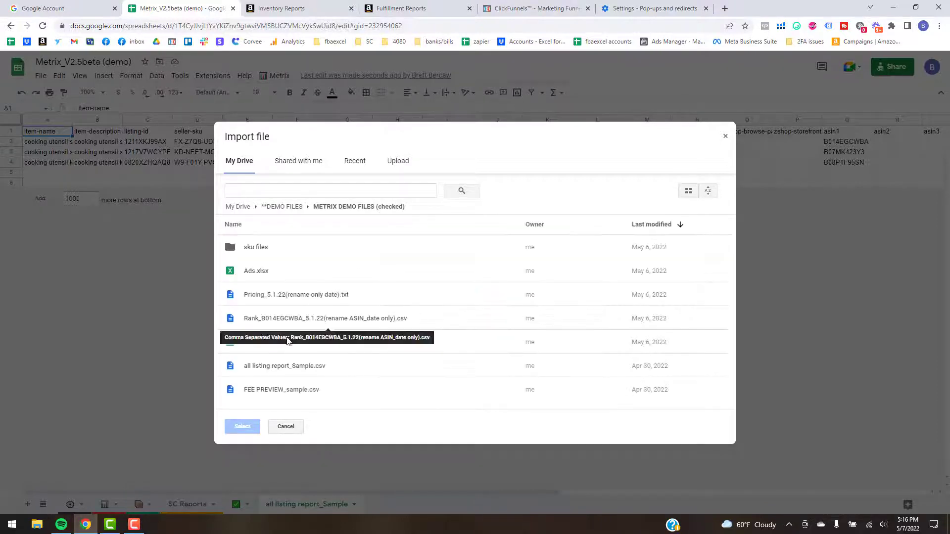
double_click(292, 389)
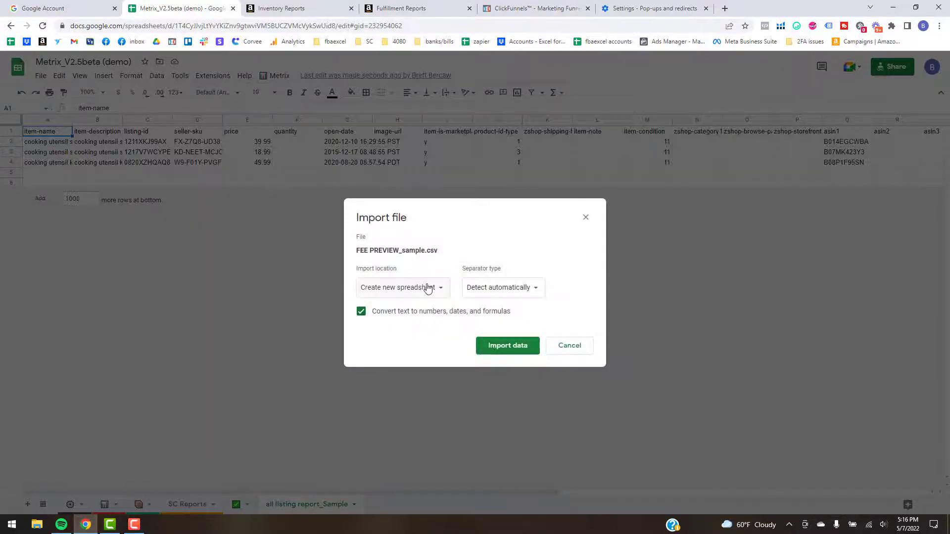
click(424, 287)
click(424, 301)
click(505, 346)
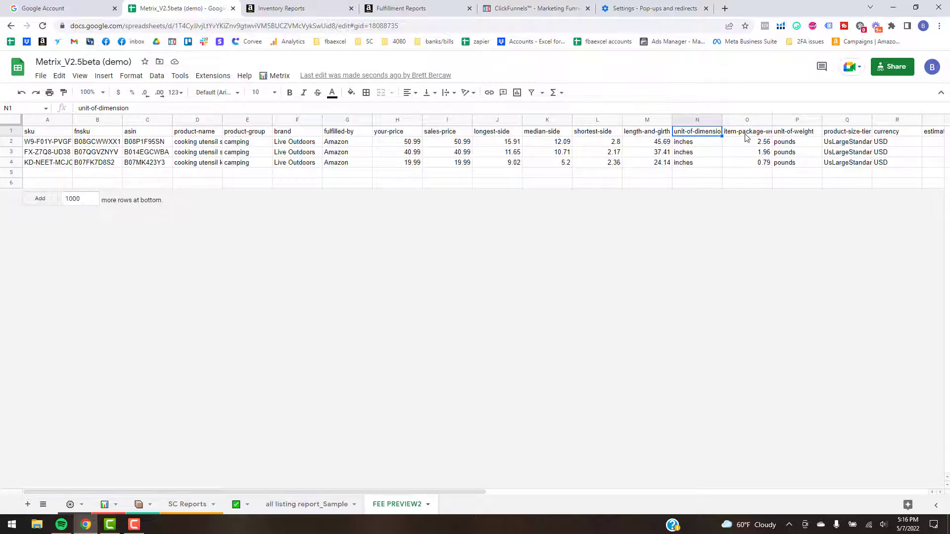
- Select and copy A2:Y4 on FEE PREVIEW2, including fulfillment fees 6.43, 5.14 and 4.52
click(53, 148)
drag(289, 491, 673, 491)
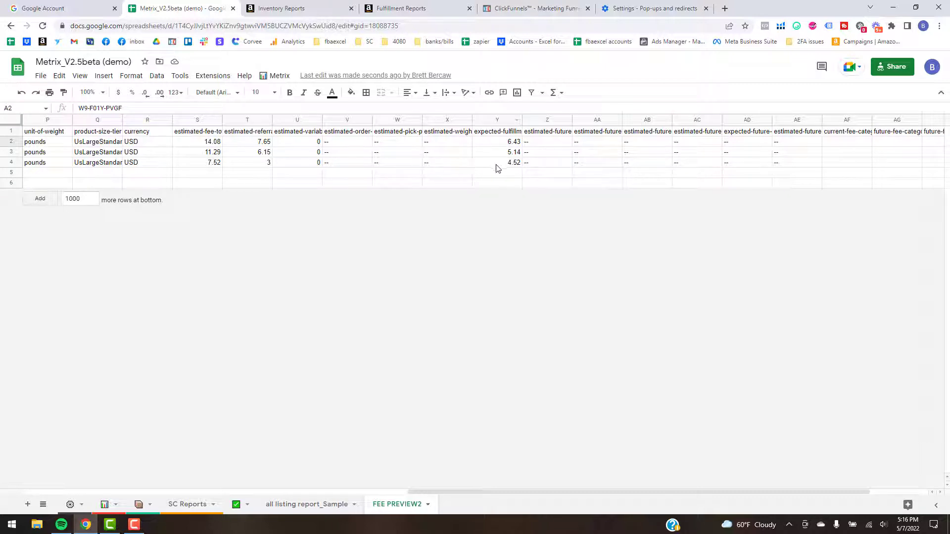
shift+click(515, 163)
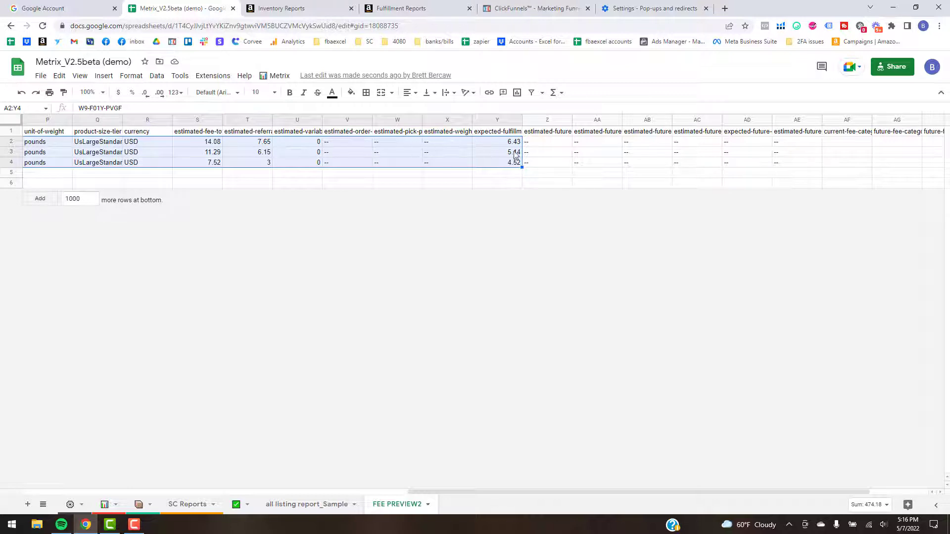
click(492, 133)
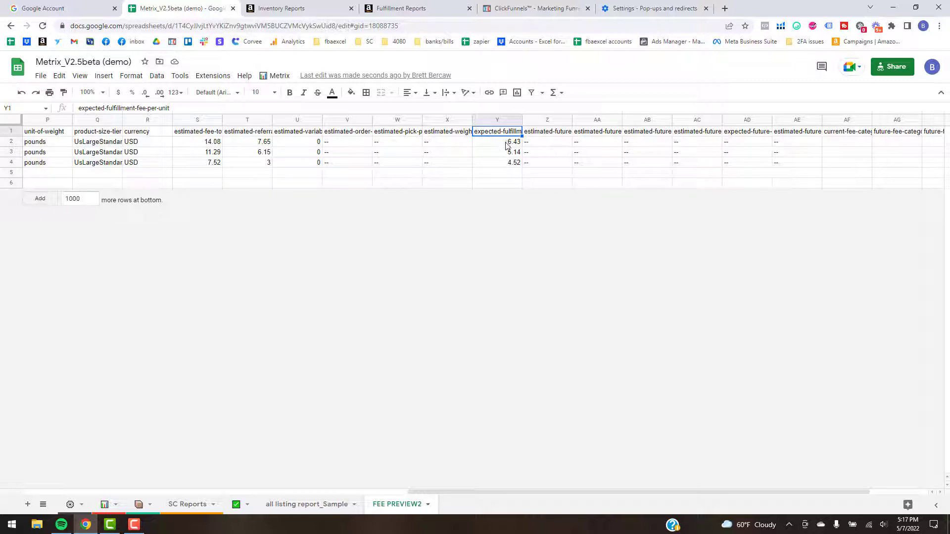
key(Down)
drag(596, 490, 187, 478)
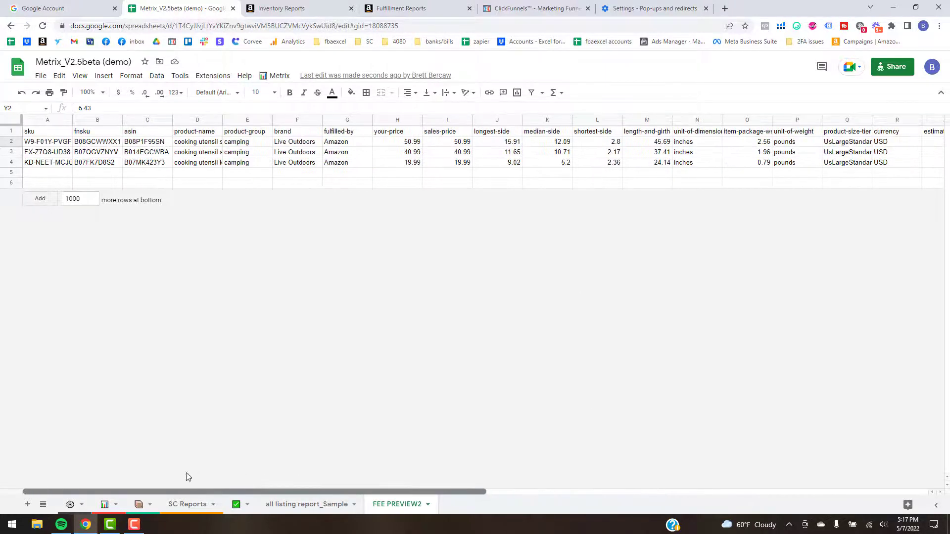
shift+click(70, 162)
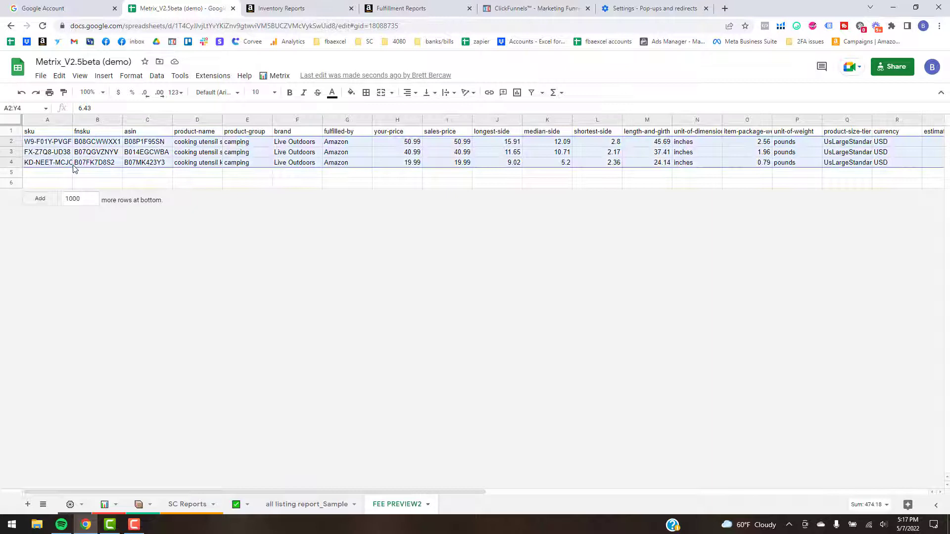
key(ctrl+c)
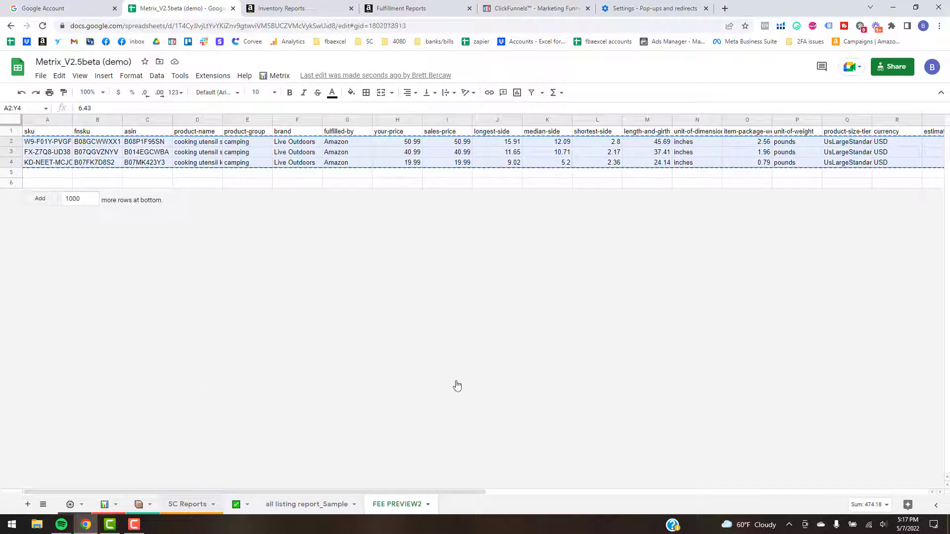
- Paste the fee preview rows into SC Reports at AJ6, giving fee totals 14.08, 11.29, 7.52
key(ctrl+shift+Page_Up)
key(ctrl+shift+Page_Up)
key(ctrl+shift+Page_Up)
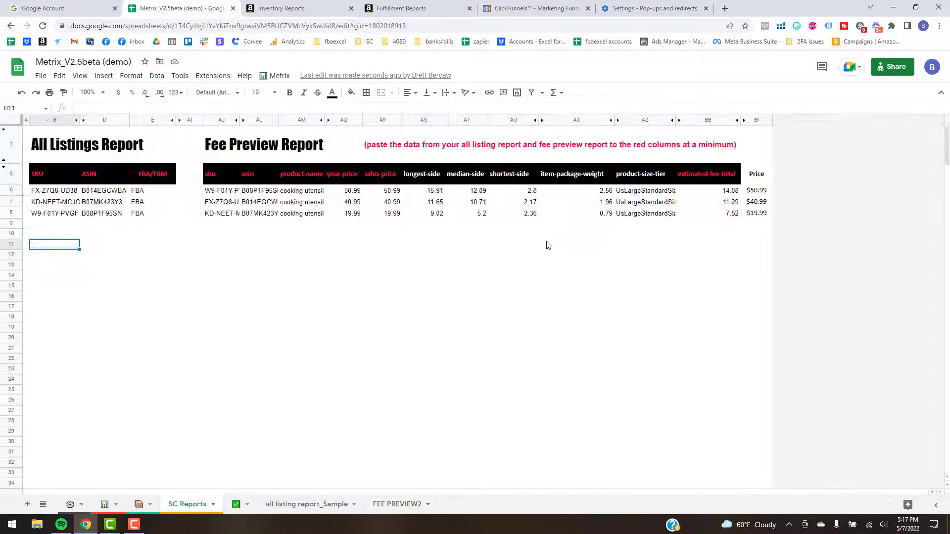
click(208, 193)
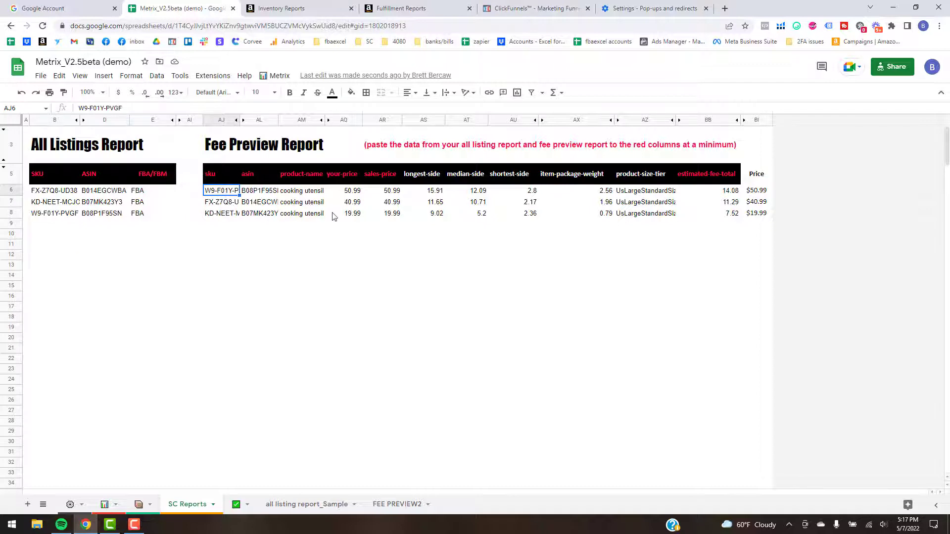
key(ctrl+v)
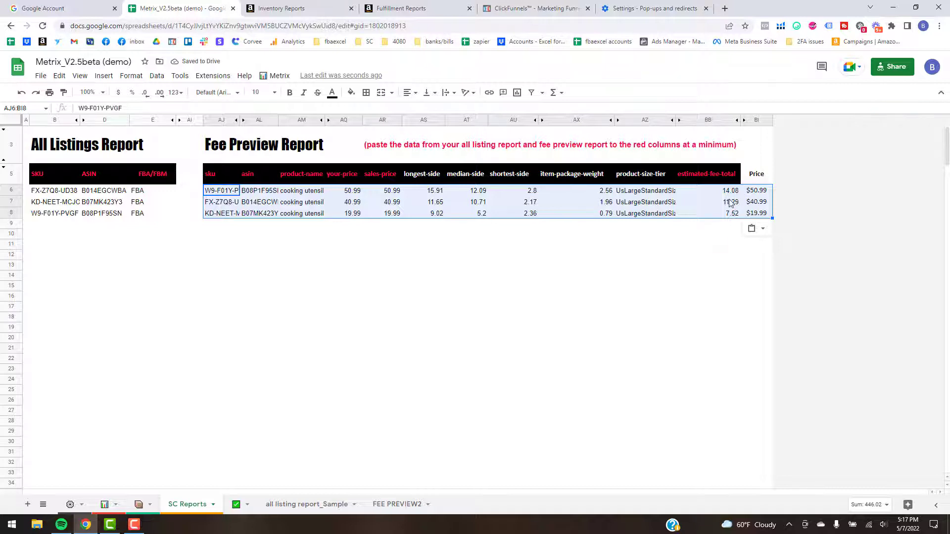
click(733, 234)
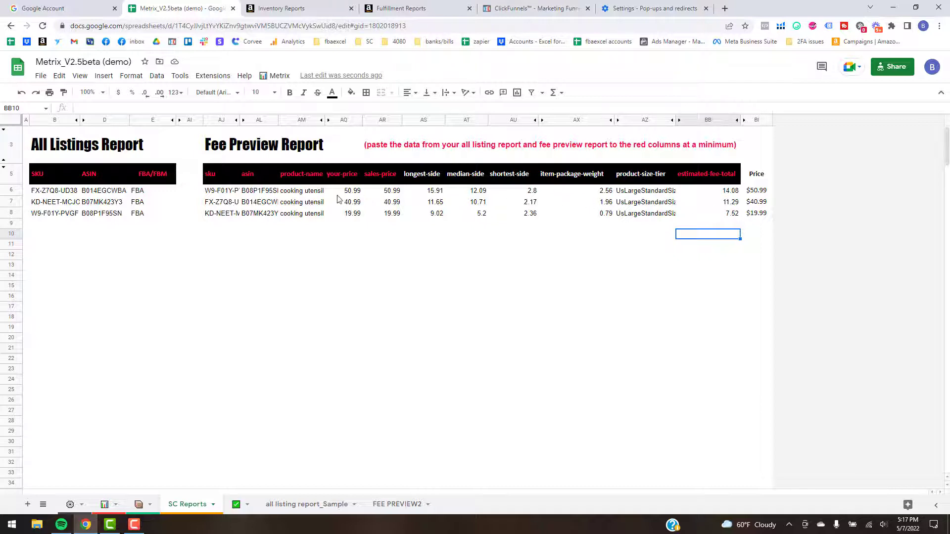
click(68, 191)
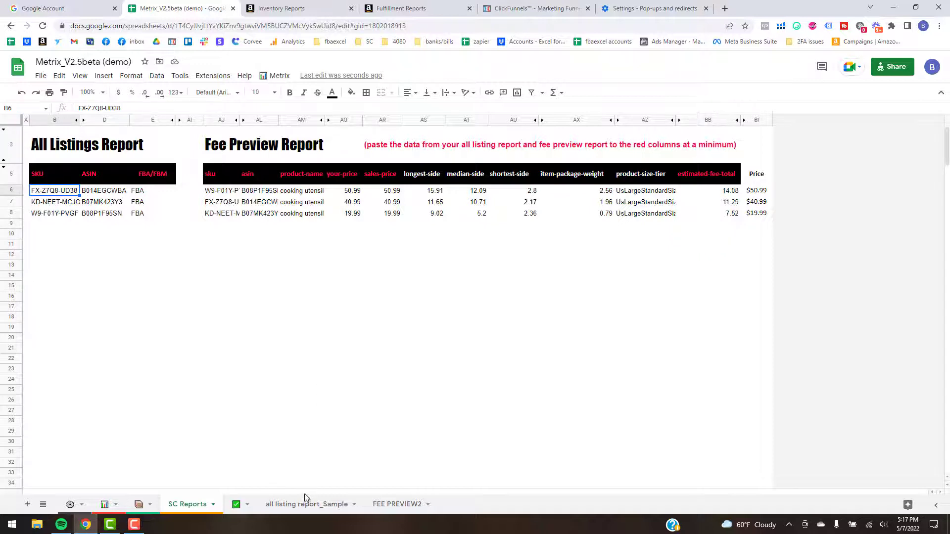
click(312, 505)
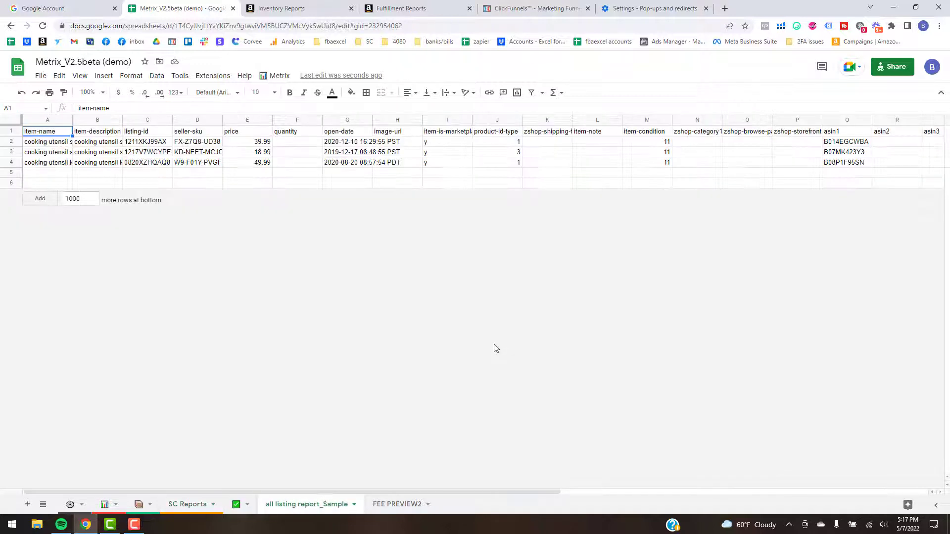
click(850, 120)
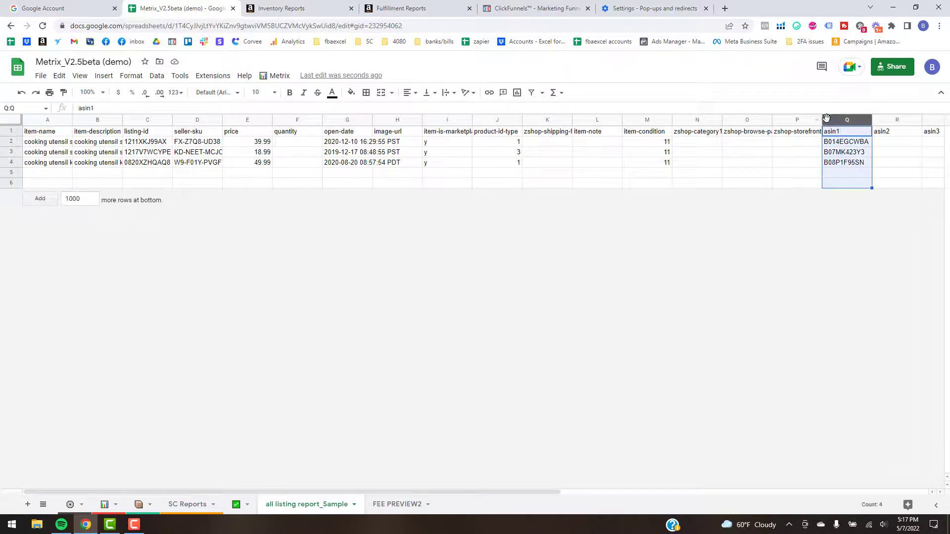
click(202, 143)
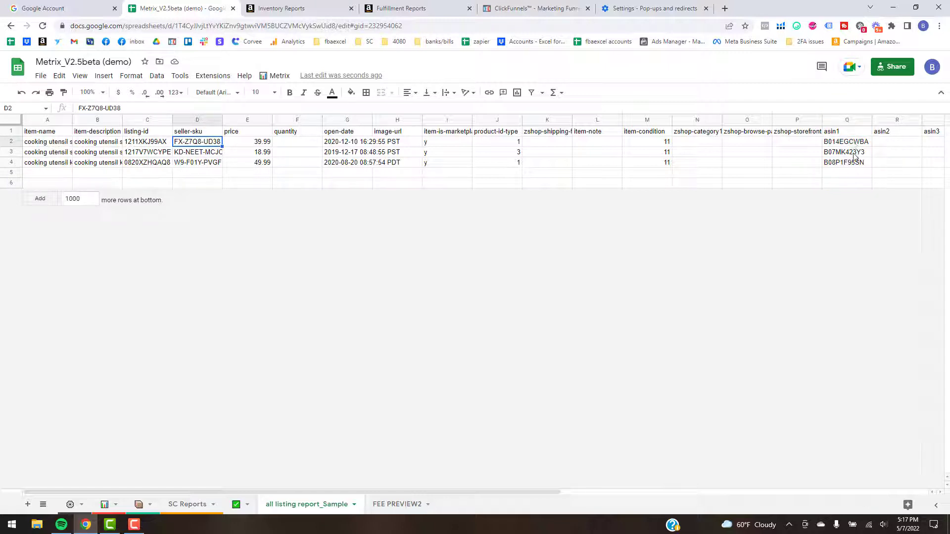
click(186, 505)
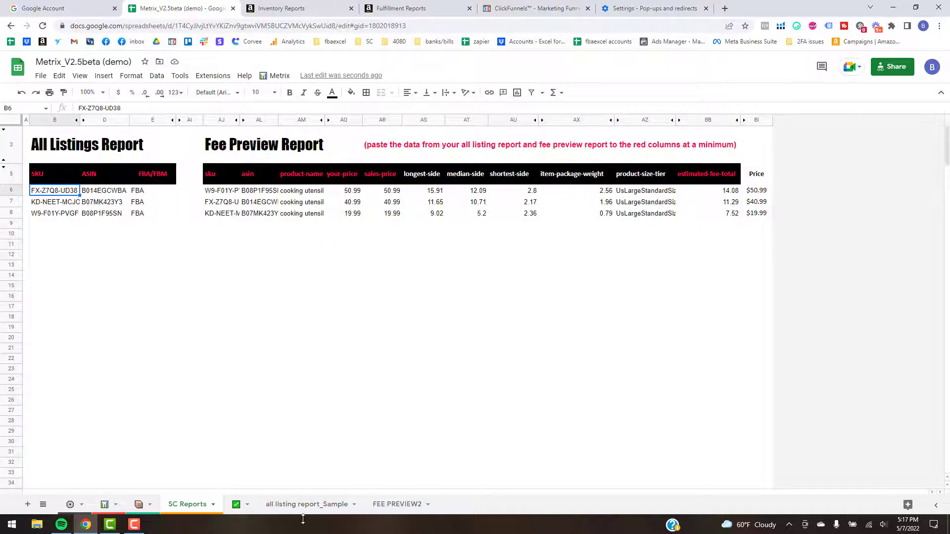
click(304, 505)
click(280, 79)
mouse_move(317, 94)
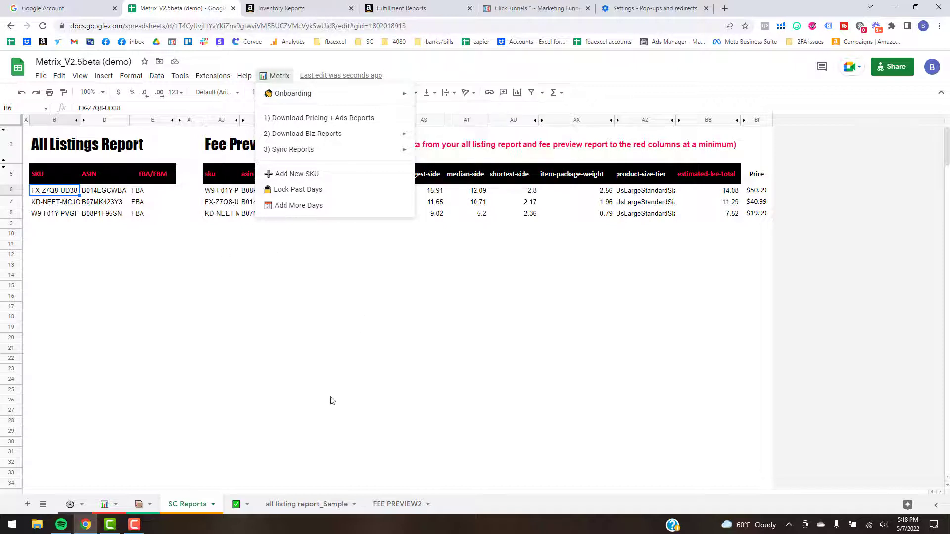
click(568, 325)
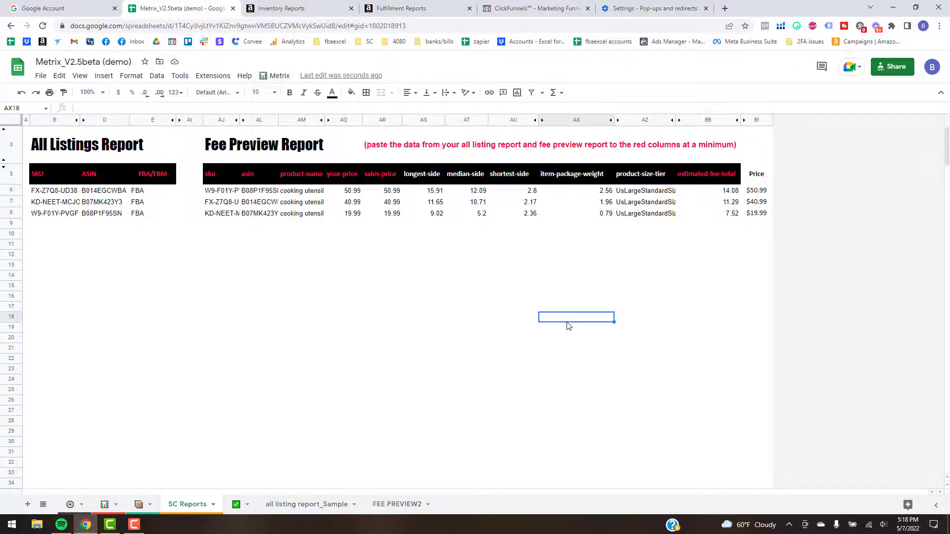